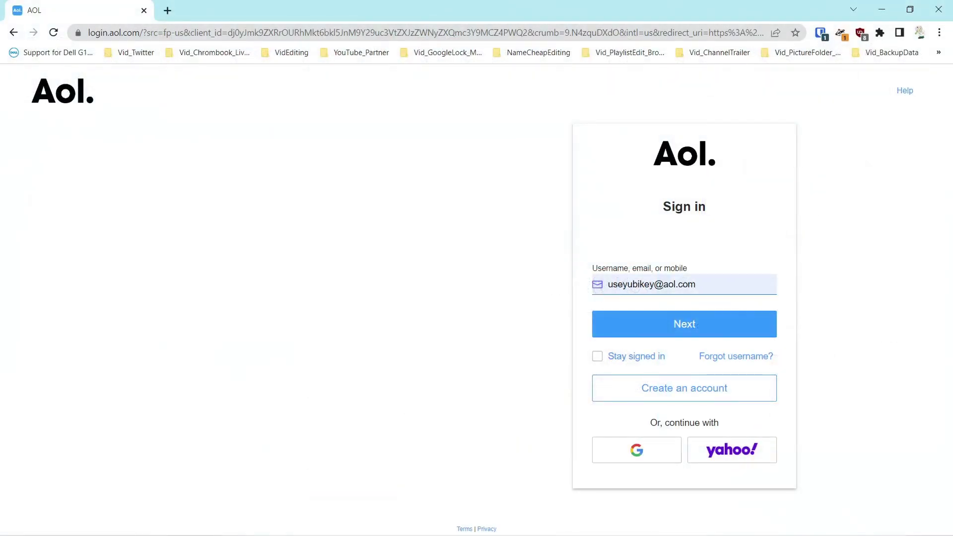
# - Submit the AOL username, then paste the account password and submit it to sign in
pyautogui.press('Return')
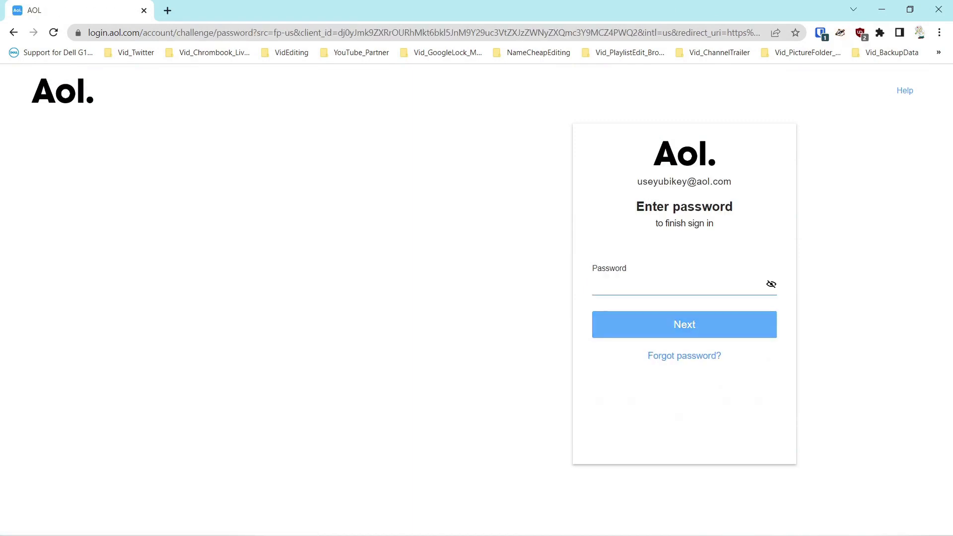
pyautogui.hotkey('ctrl', 'v')
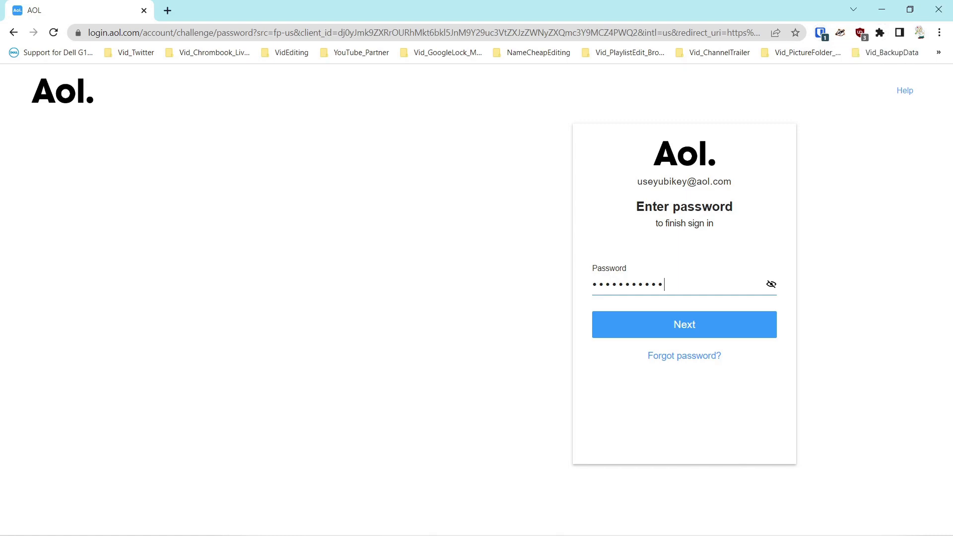
pyautogui.press('Return')
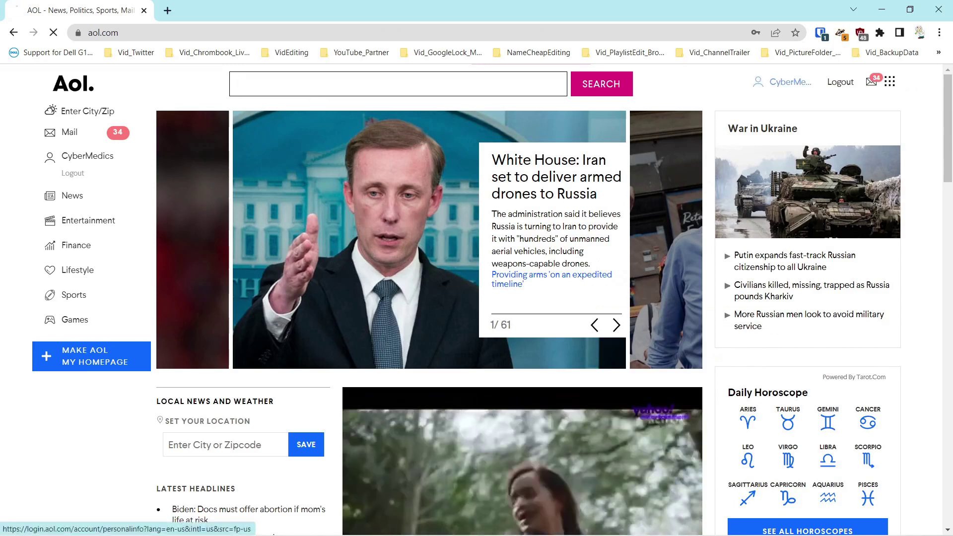
# - Go from the header's account name to the Account Security settings page
pyautogui.click(790, 82)
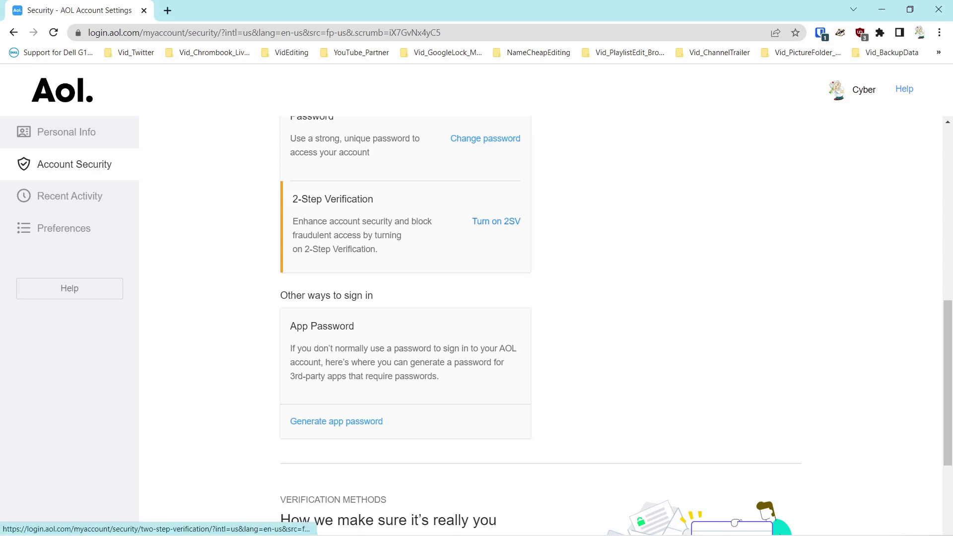
pyautogui.click(496, 221)
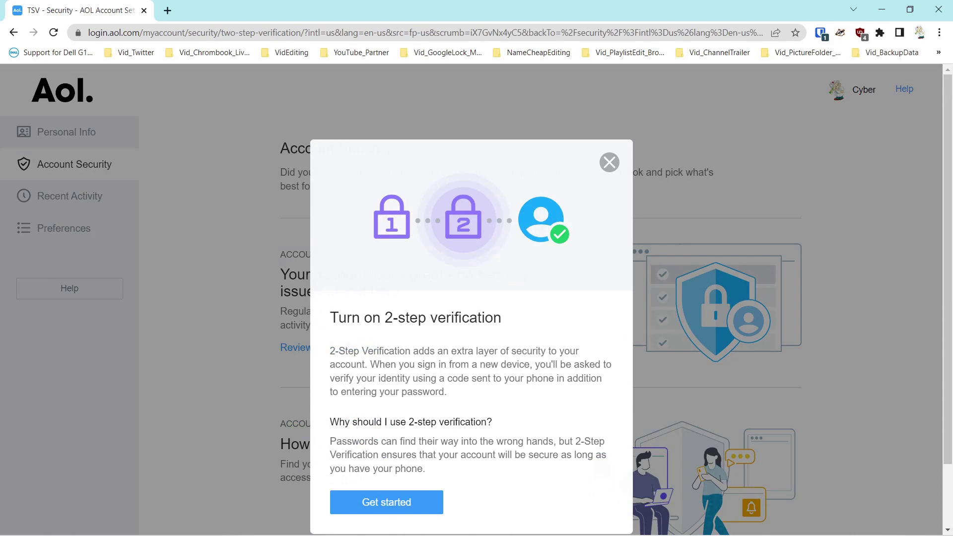
# - Begin 2-step verification setup to show the Phone number, Authenticator App and Security key options
pyautogui.scroll(-2, 471, 298)
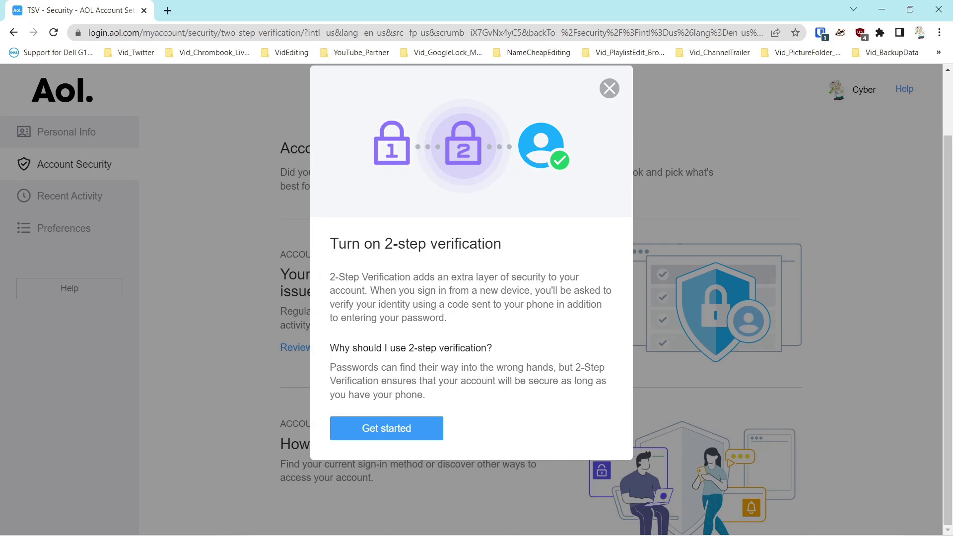
pyautogui.click(387, 428)
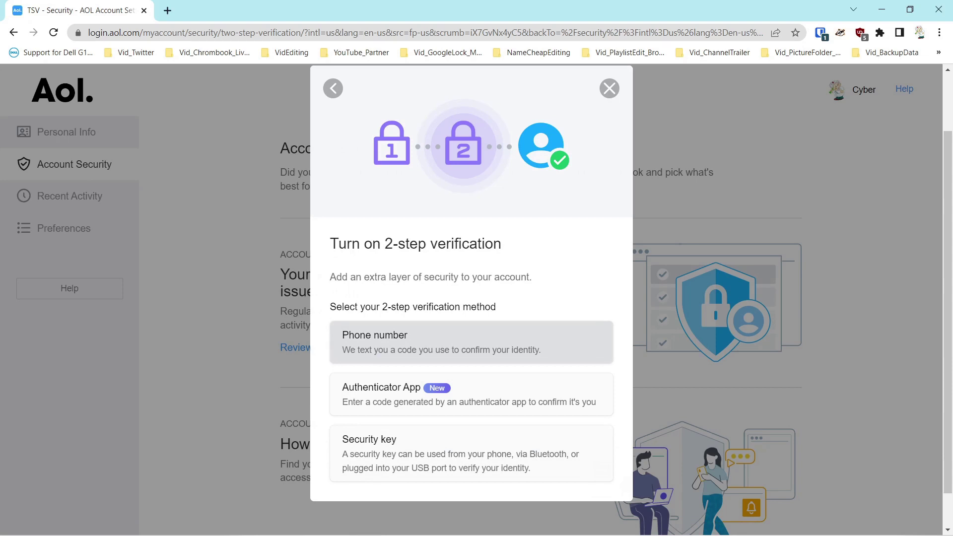
pyautogui.click(471, 342)
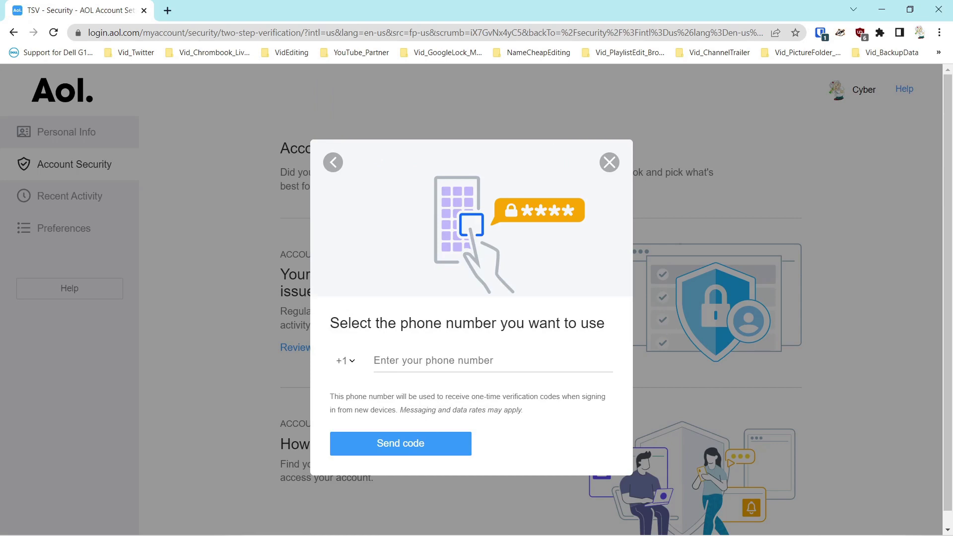
pyautogui.click(374, 360)
pyautogui.hotkey('ctrl', 'v')
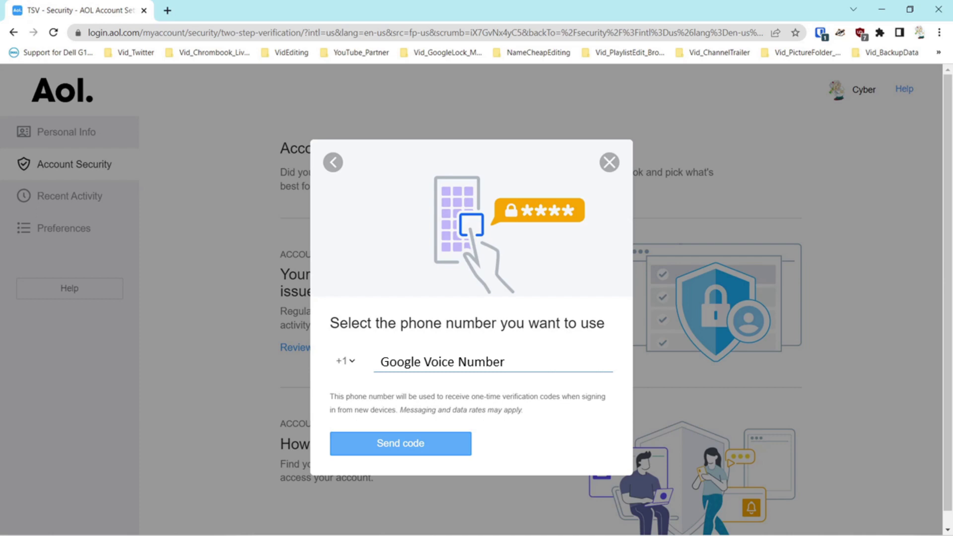
pyautogui.press('Return')
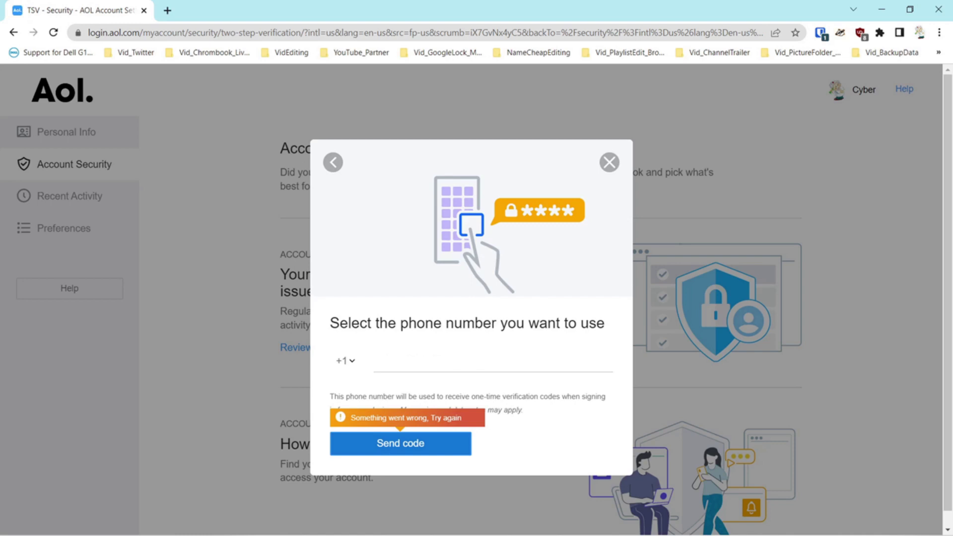
pyautogui.click(492, 361)
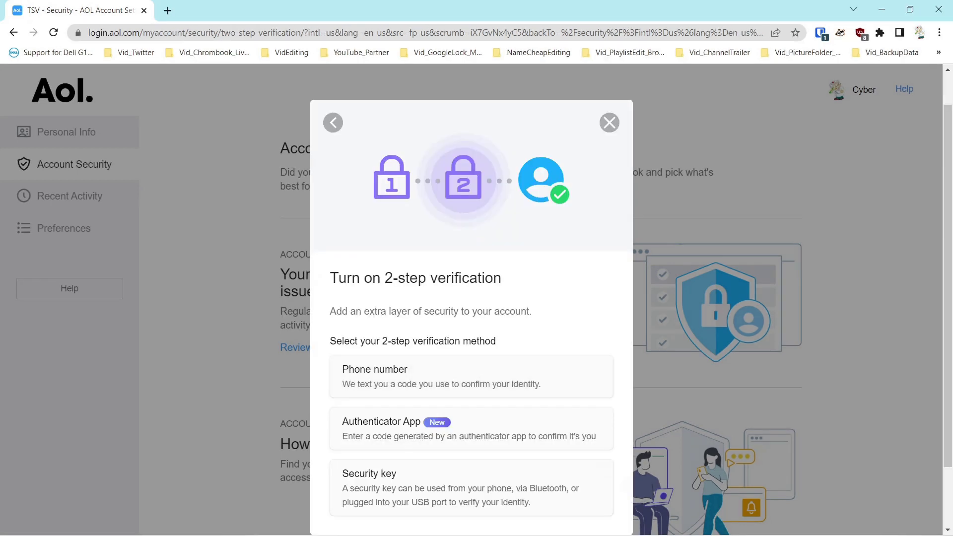
# - Select Authenticator App as the 2-step verification method and continue to its setup
pyautogui.scroll(-2, 472, 297)
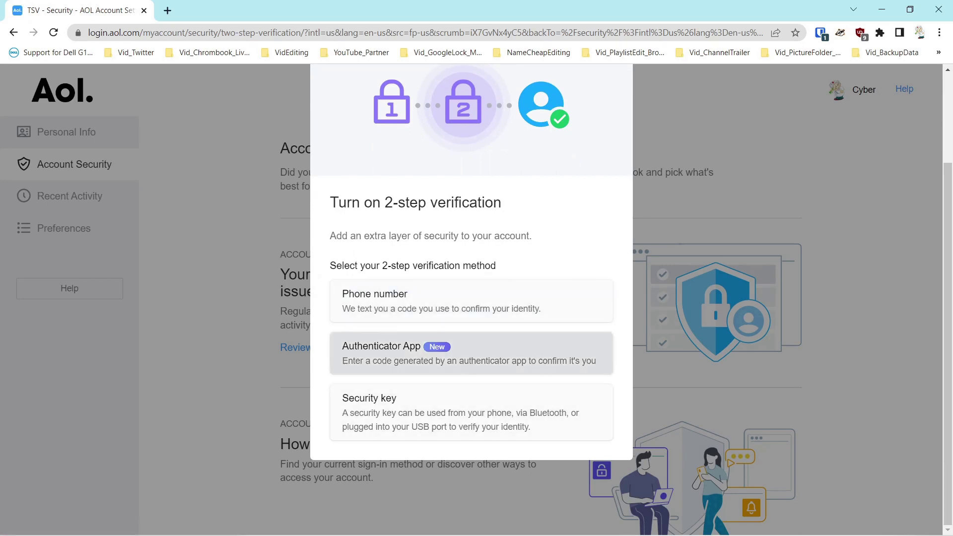
pyautogui.click(469, 353)
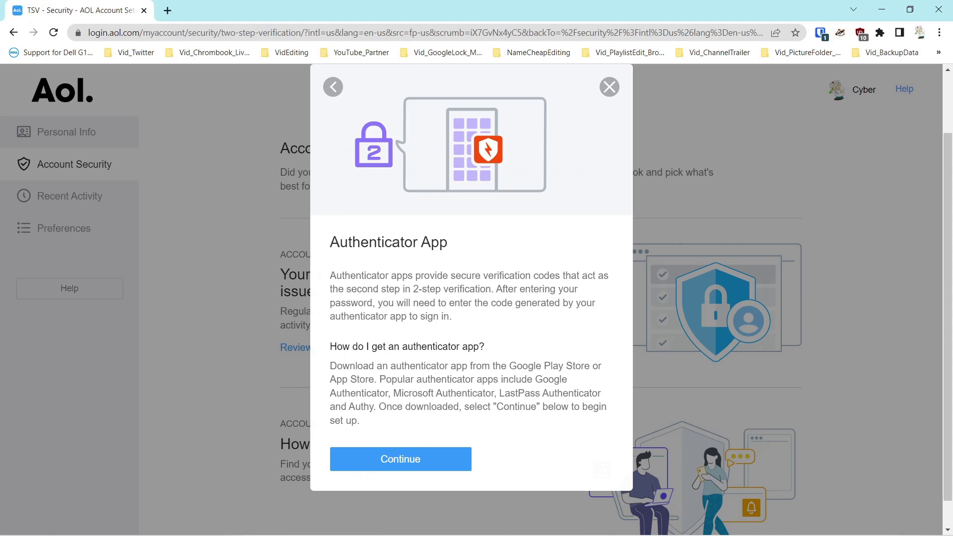
pyautogui.press('Return')
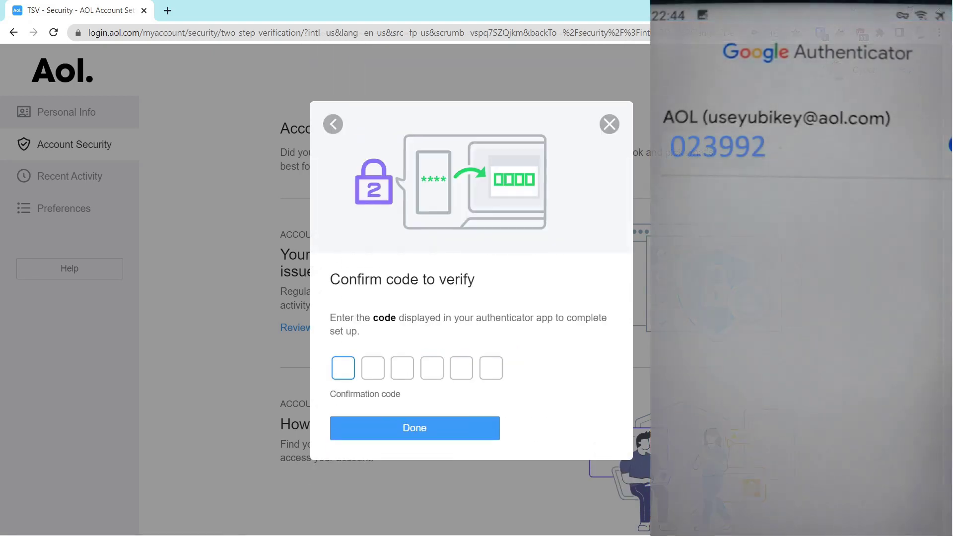
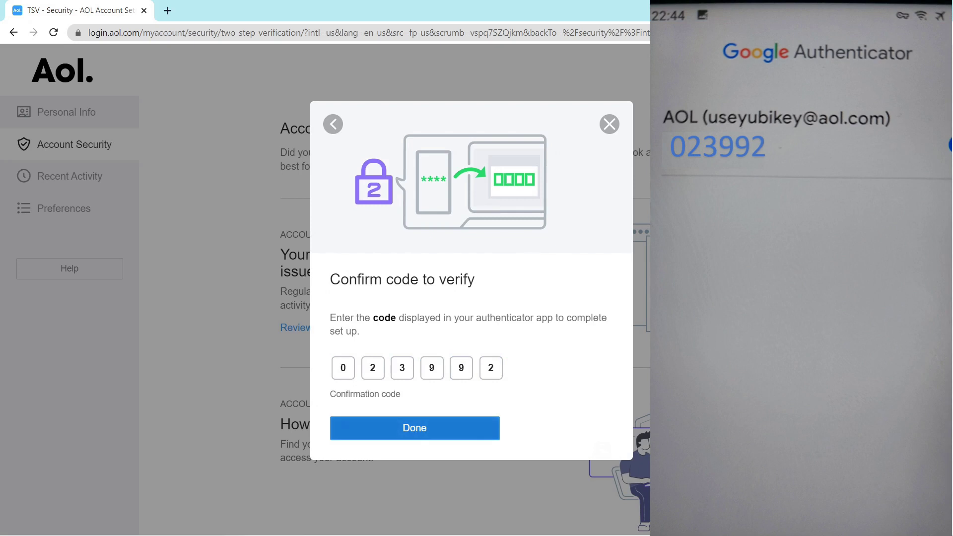
# - Enter the six-digit Google Authenticator code to confirm and finish the authenticator setup
pyautogui.press('Return')
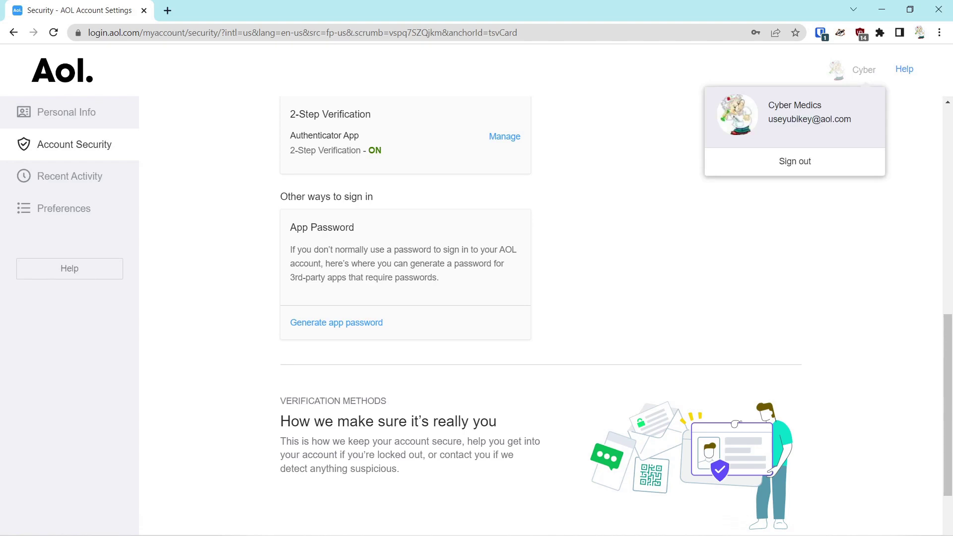
# - Sign out of AOL and submit the same username to start signing back in
pyautogui.click(795, 161)
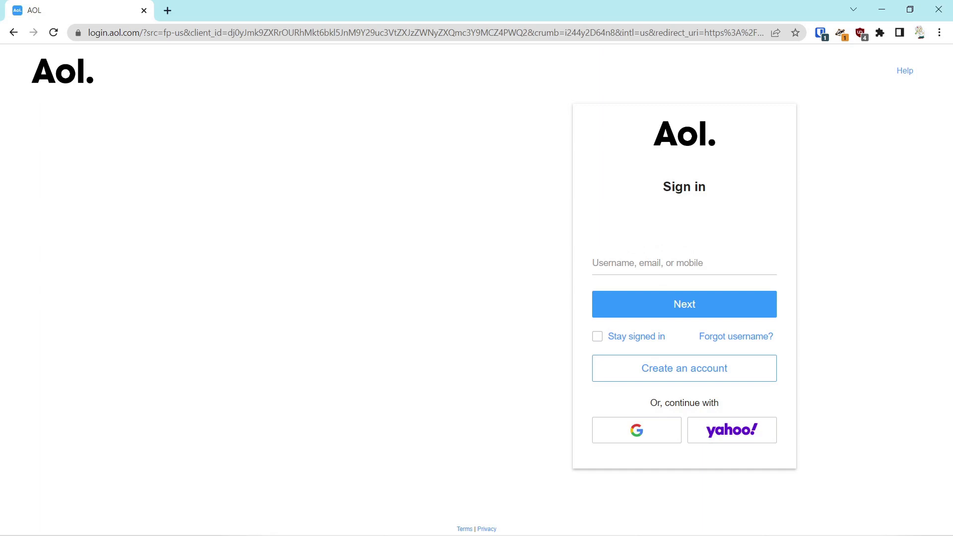
pyautogui.press('Return')
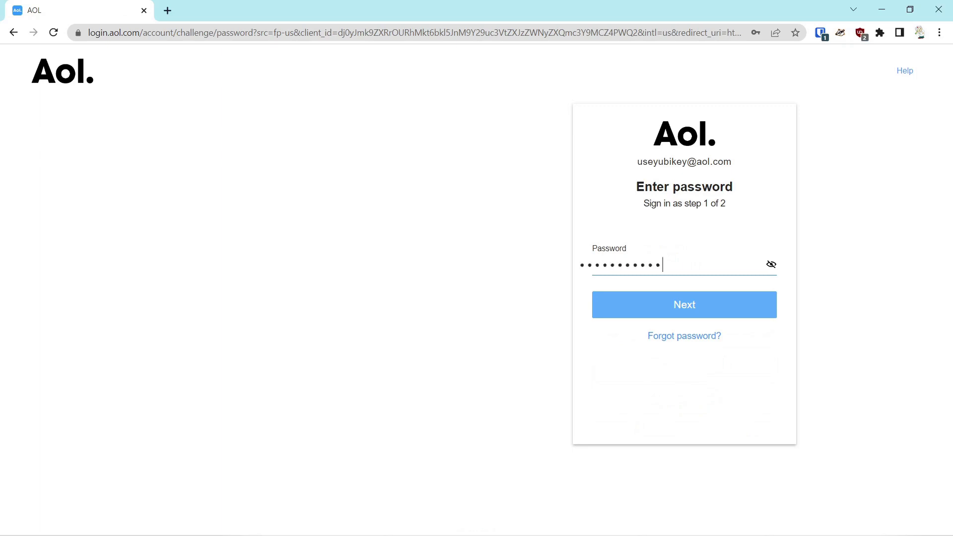
# - Submit the password, then enter the authenticator app's six-digit code to complete two-step sign-in
pyautogui.press('Return')
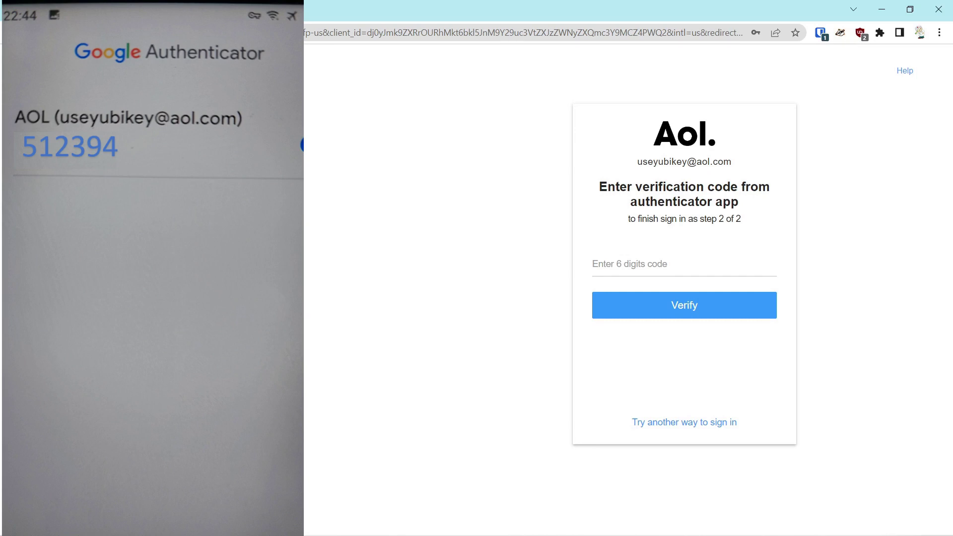
pyautogui.click(684, 265)
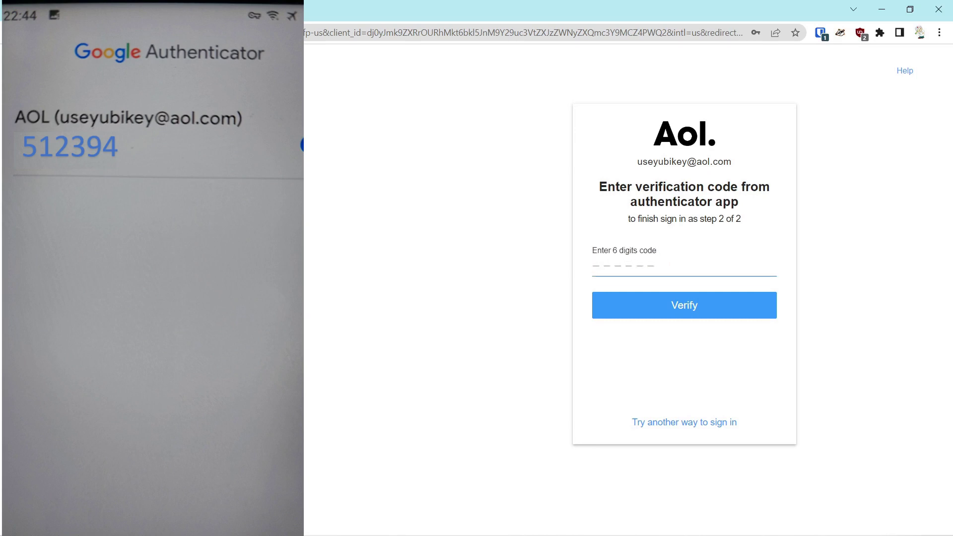
pyautogui.press('Return')
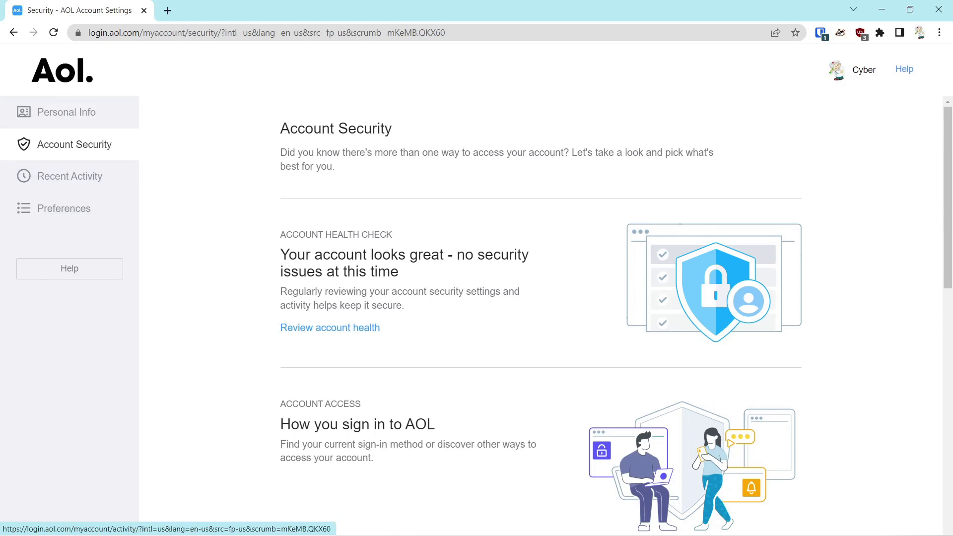
pyautogui.scroll(-8, 477, 316)
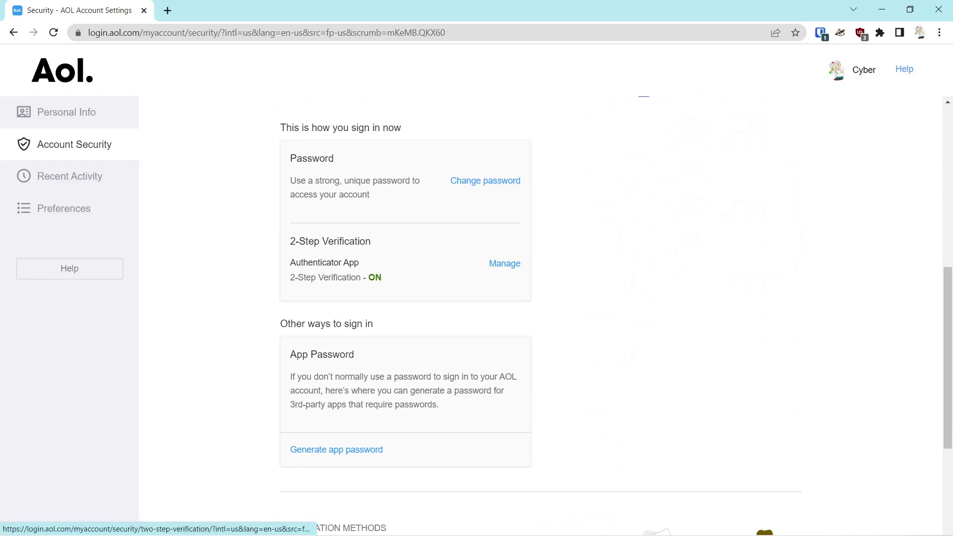
pyautogui.click(504, 263)
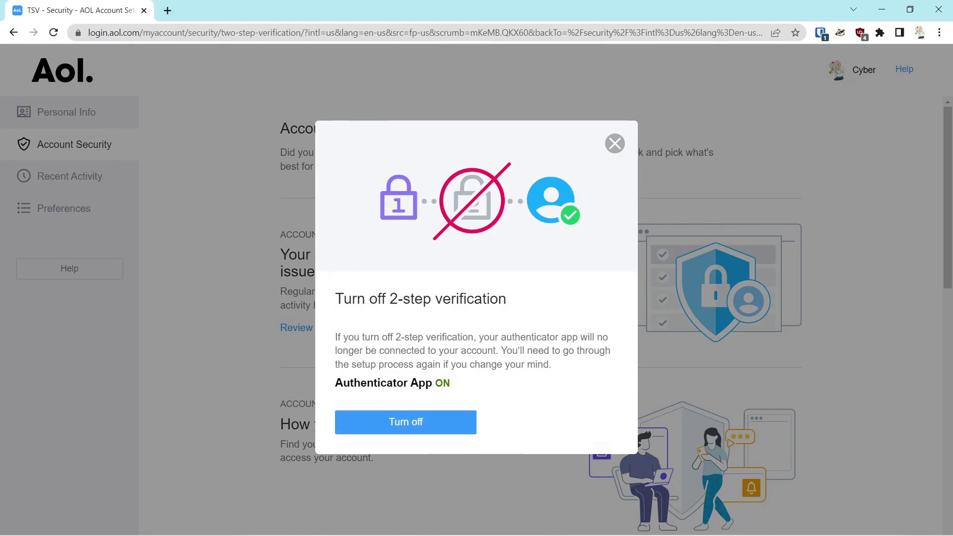
pyautogui.click(405, 422)
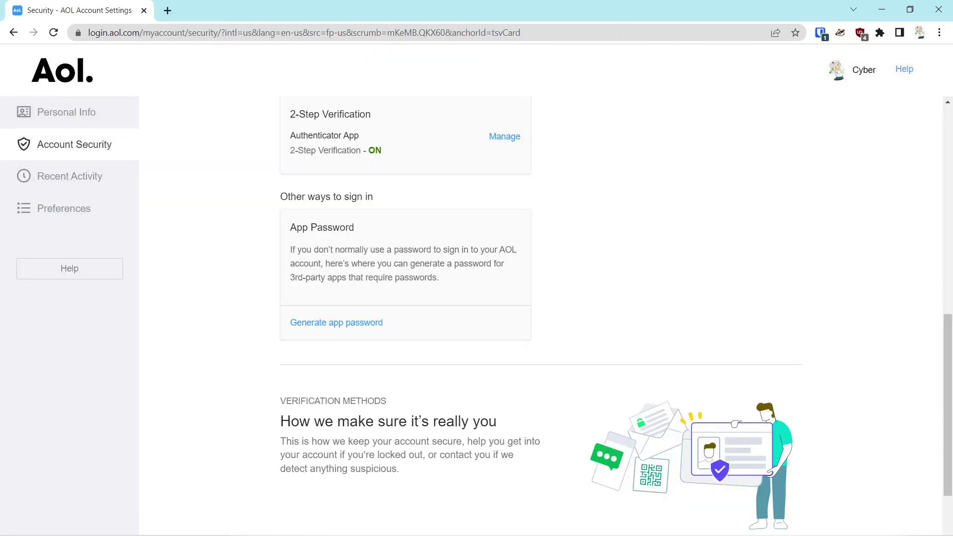
# - Turn off the authenticator-app 2-step verification, then reopen the Turn on 2SV dialog
pyautogui.scroll(-4, 476, 298)
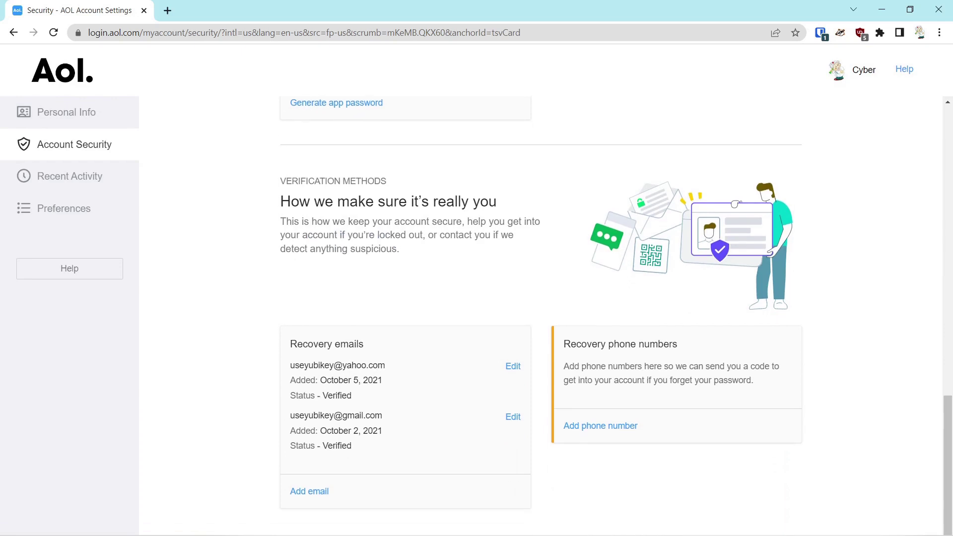
pyautogui.scroll(5, 476, 297)
pyautogui.scroll(4, 476, 298)
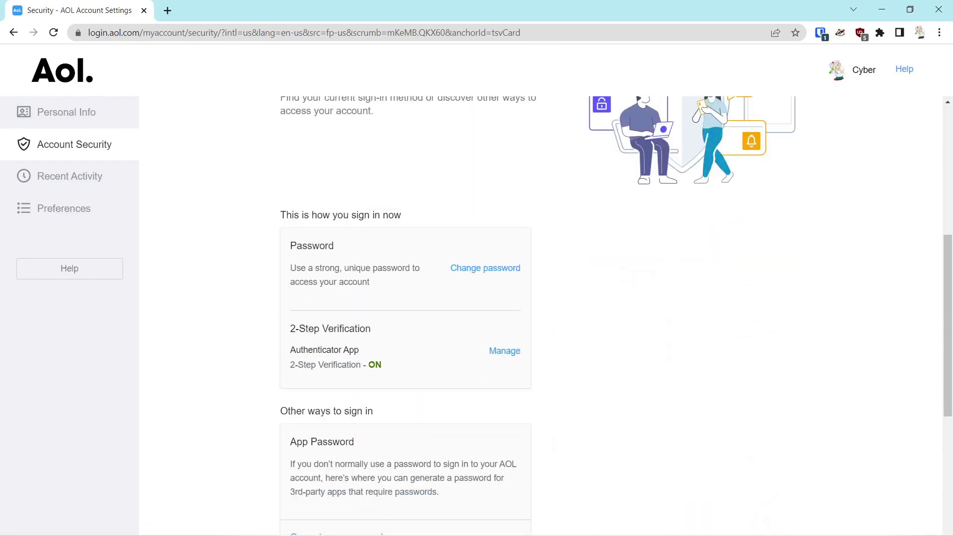
pyautogui.scroll(-4, 476, 298)
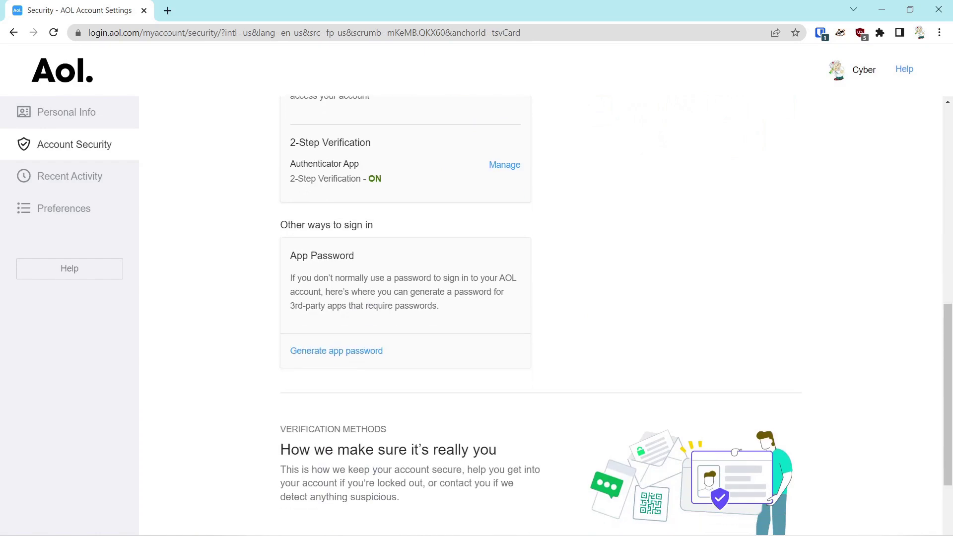
pyautogui.scroll(3, 476, 298)
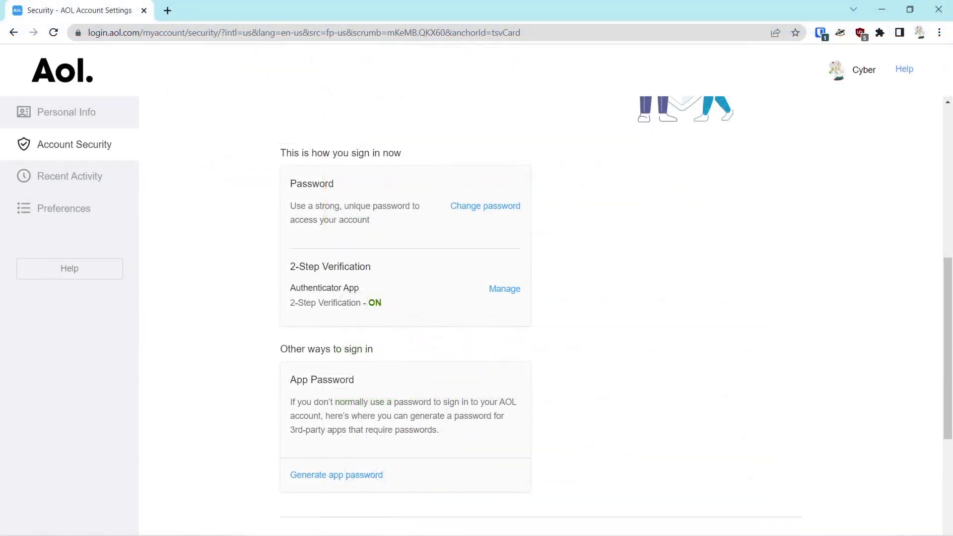
pyautogui.click(504, 288)
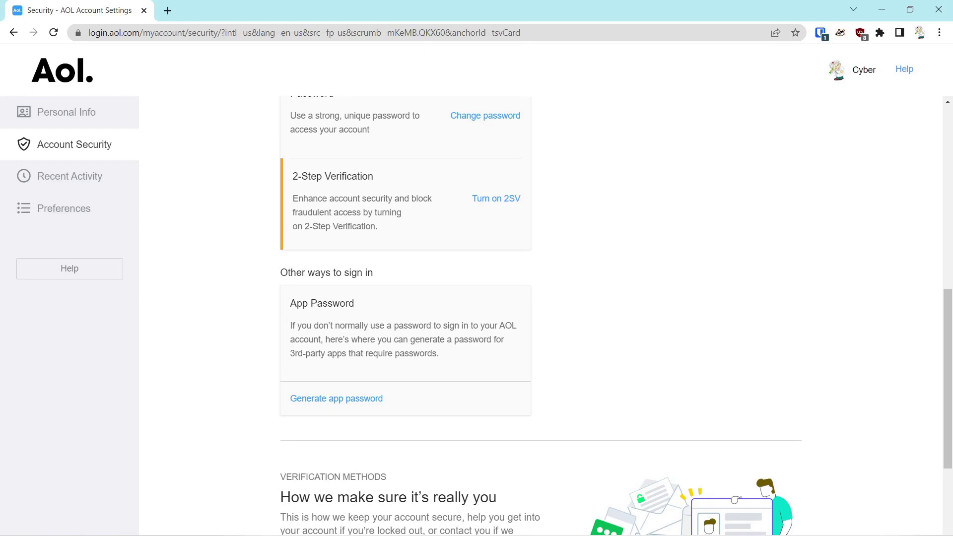
pyautogui.click(496, 197)
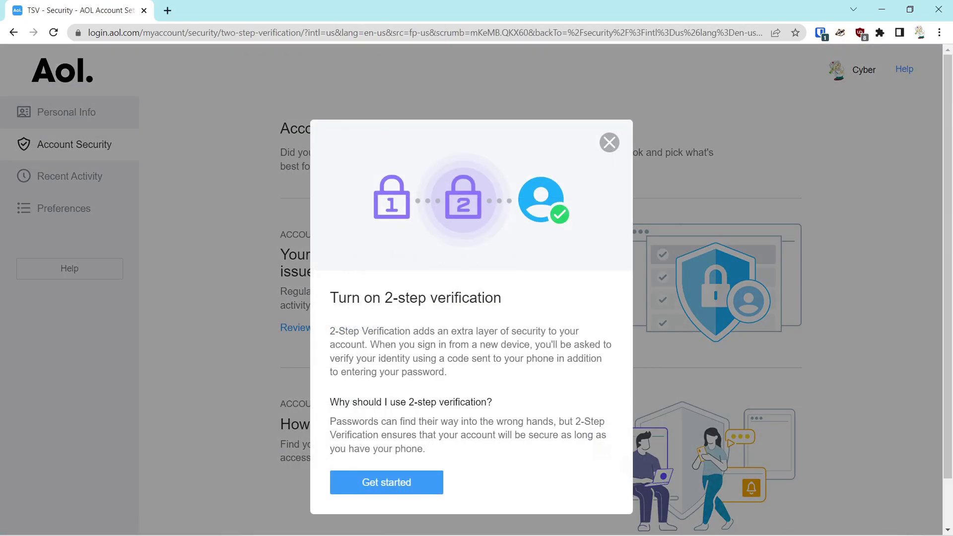
# - Pick Security key from the verification method list to reach its setup page
pyautogui.click(386, 482)
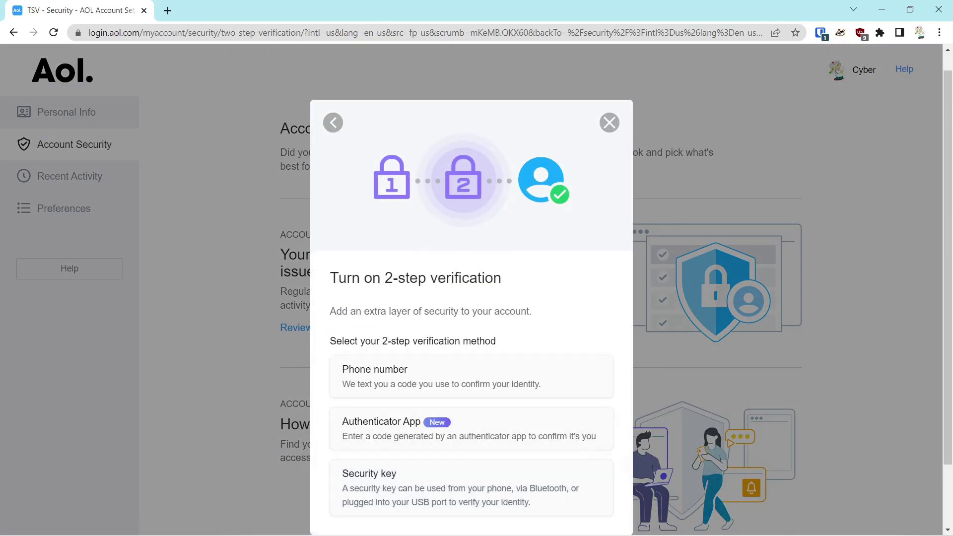
pyautogui.scroll(-2, 471, 412)
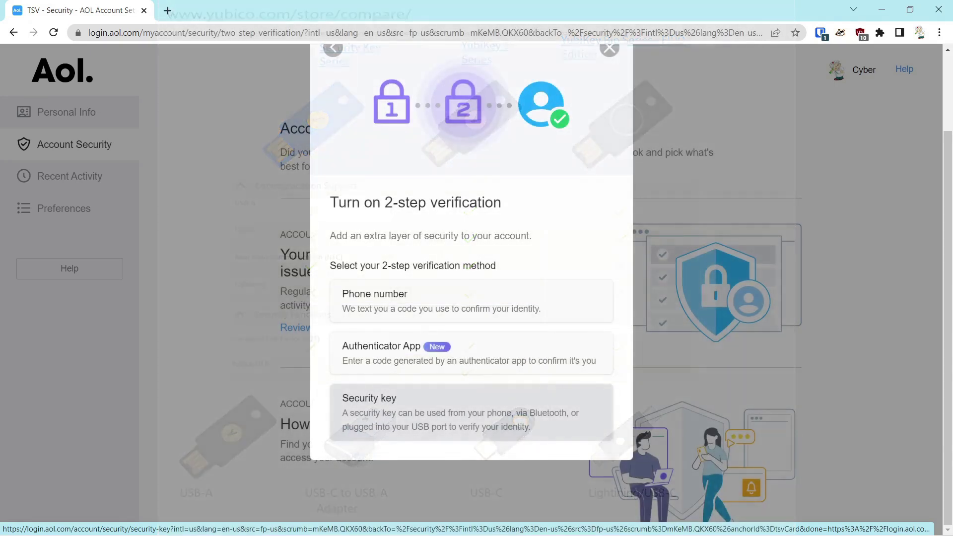
pyautogui.click(471, 412)
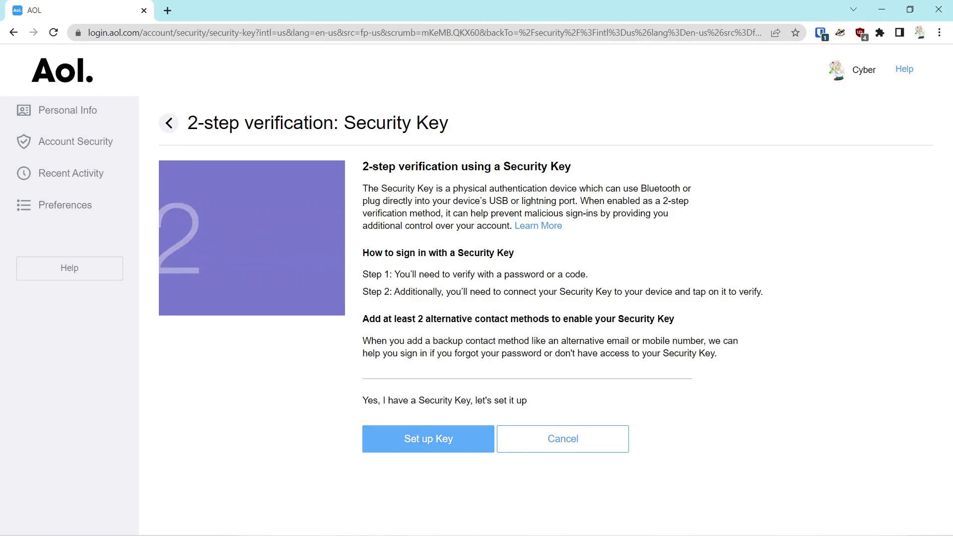
# - Register the security key, allowing its make and model to be seen and entering the key's PIN
pyautogui.click(428, 439)
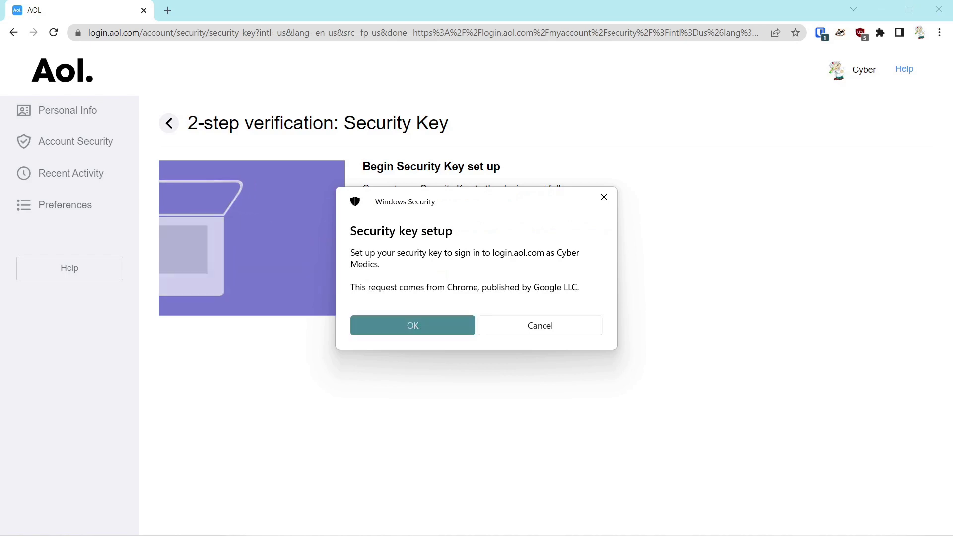
pyautogui.press('Return')
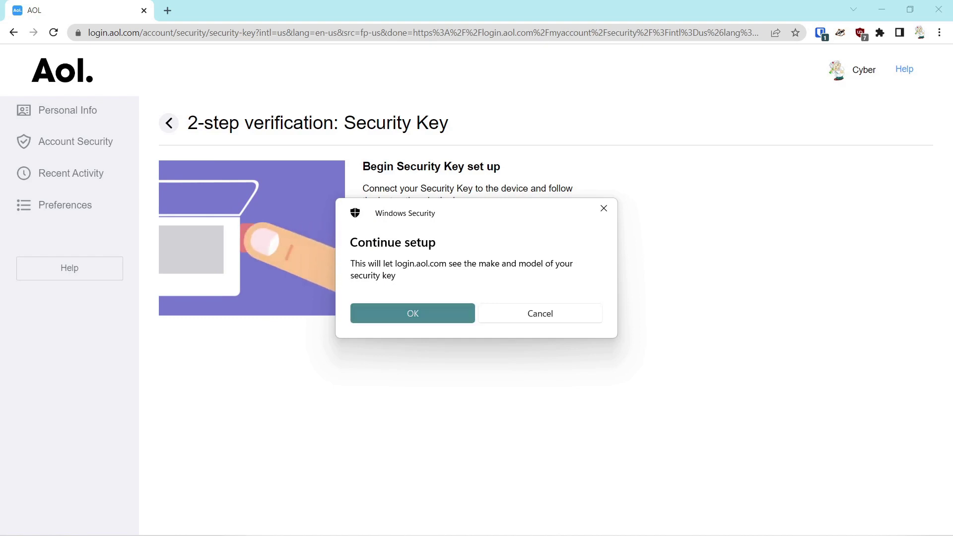
pyautogui.press('Return')
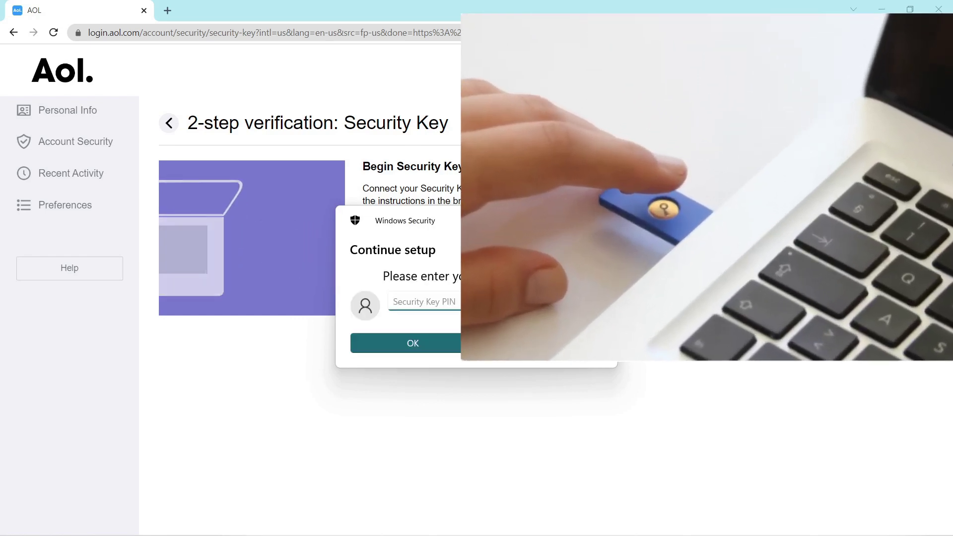
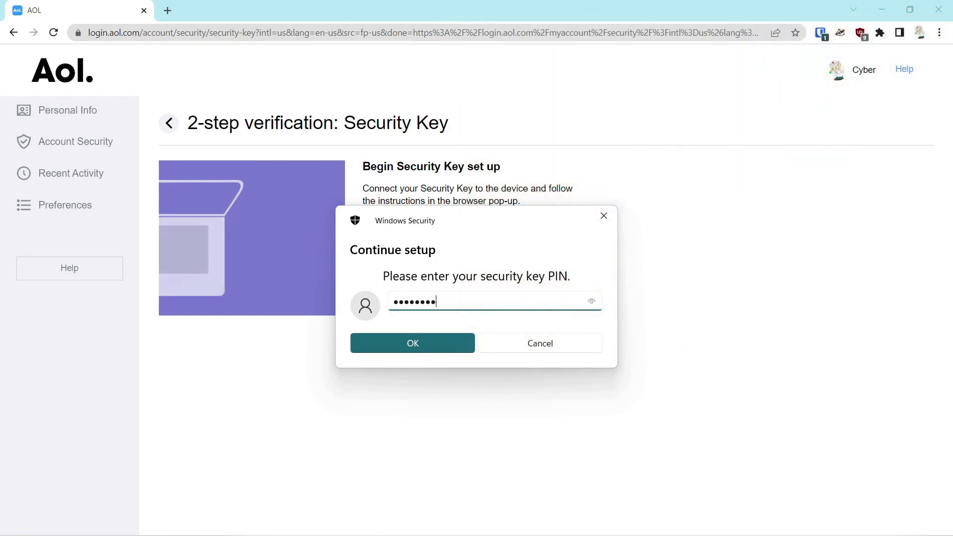
pyautogui.press('Return')
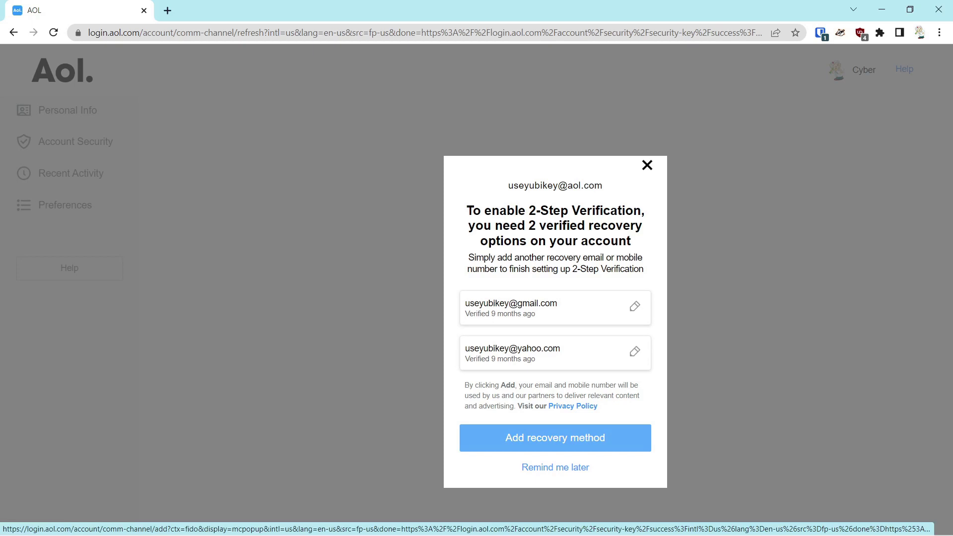
# - Skip the recovery-method reminder and rename the new security key to 'Protect the money Baby!'
pyautogui.click(554, 437)
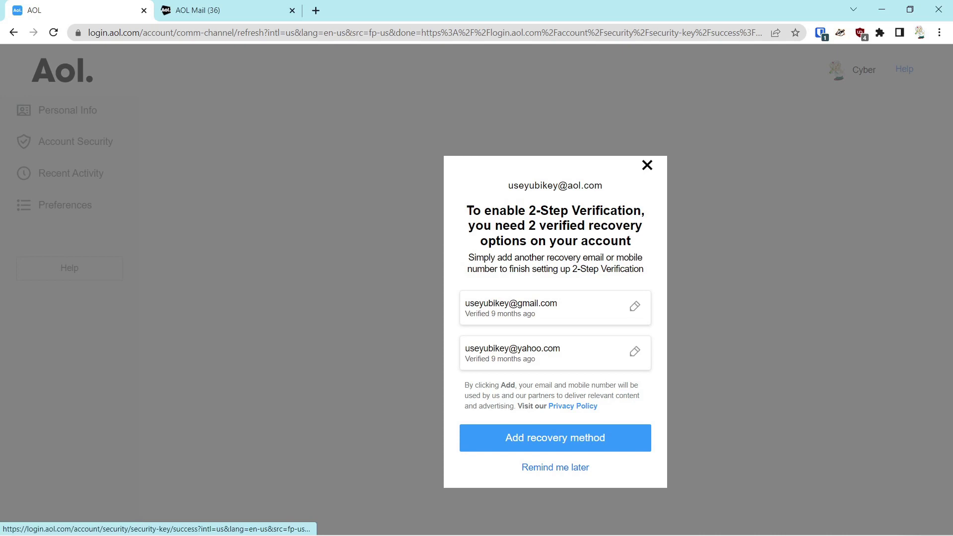
pyautogui.click(555, 467)
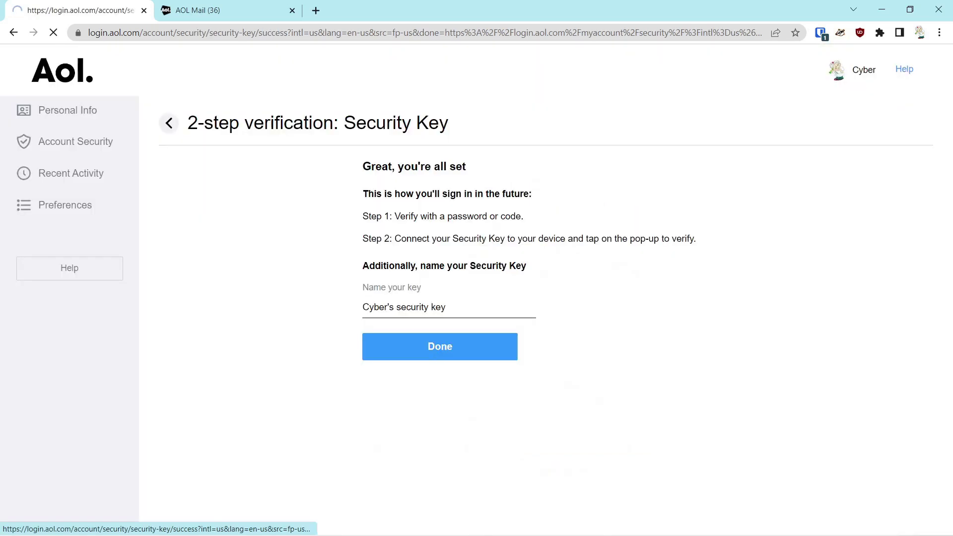
pyautogui.click(445, 306)
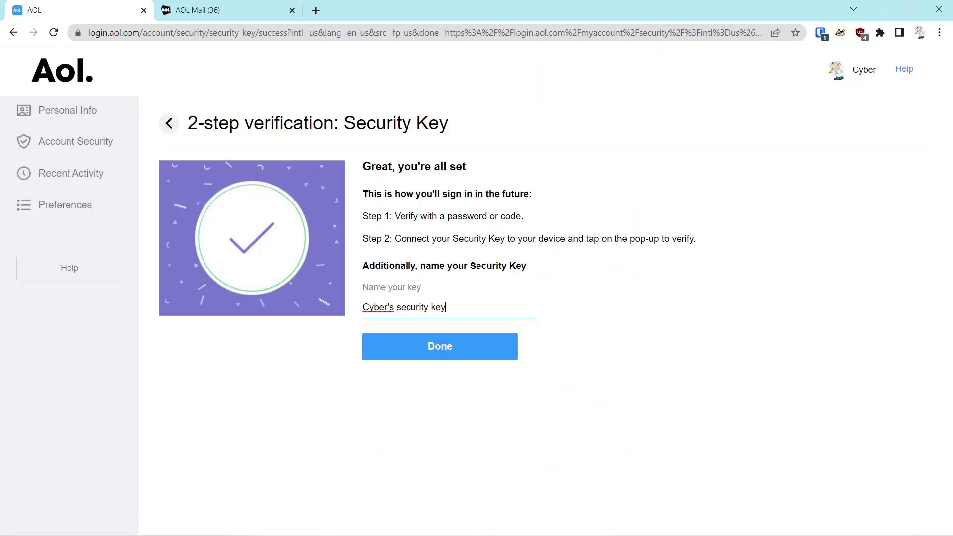
pyautogui.hotkey('ctrl', 'a')
pyautogui.press('BackSpace')
pyautogui.write('Prot')
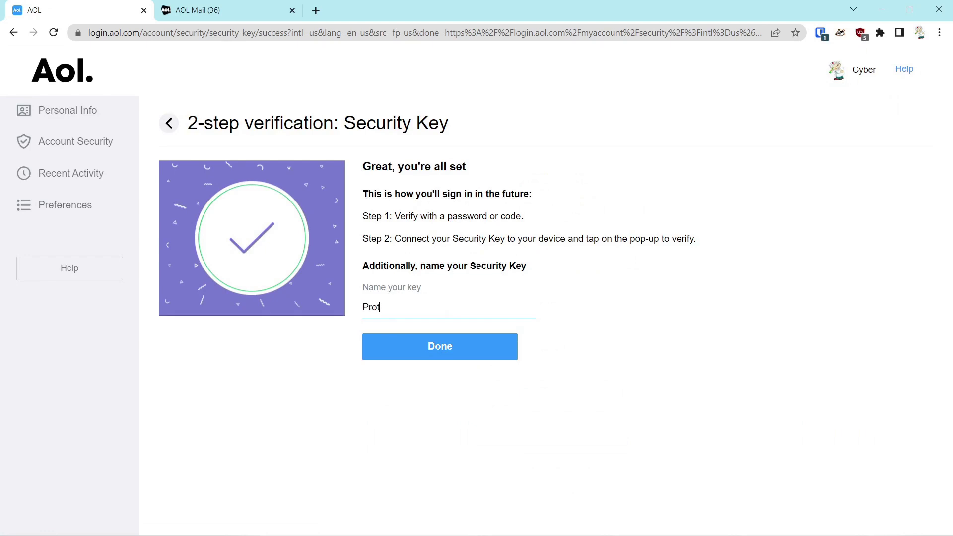
pyautogui.write('ect the money Baby!')
pyautogui.press('Return')
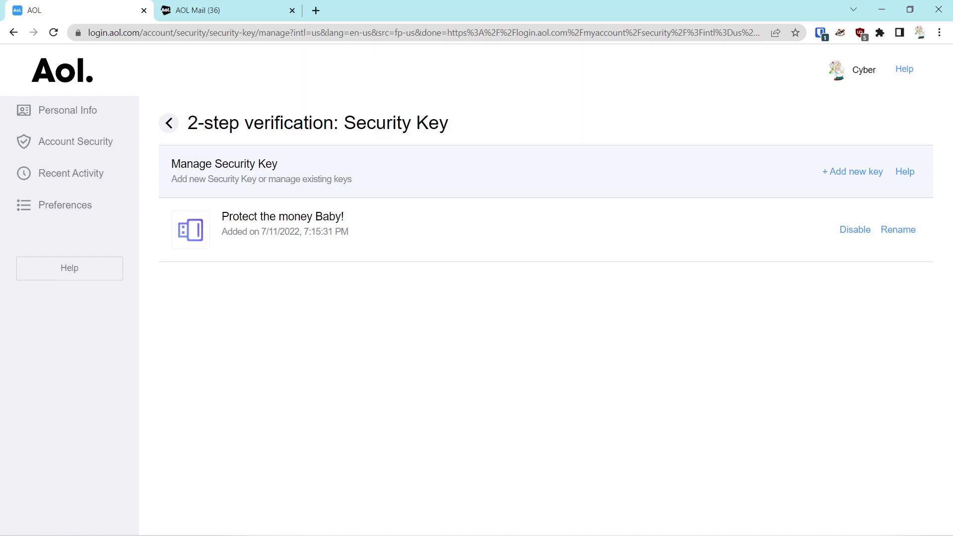
# - Sign out, then sign back in with username, password, and the security key PIN
pyautogui.click(853, 69)
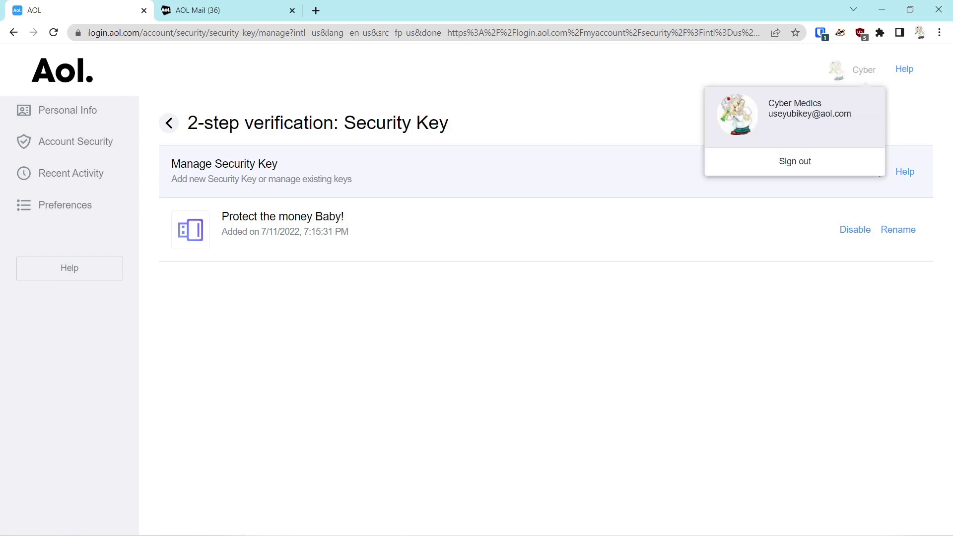
pyautogui.click(795, 161)
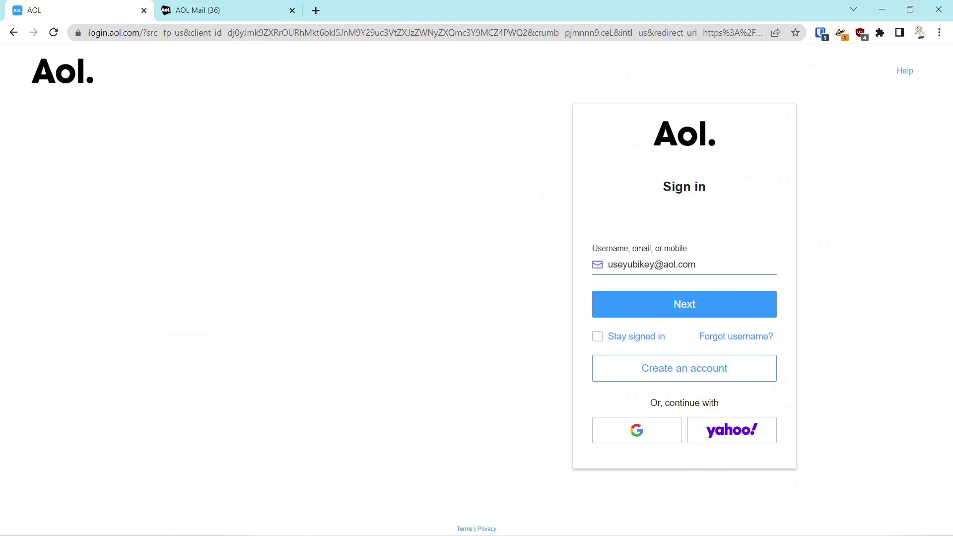
pyautogui.press('Return')
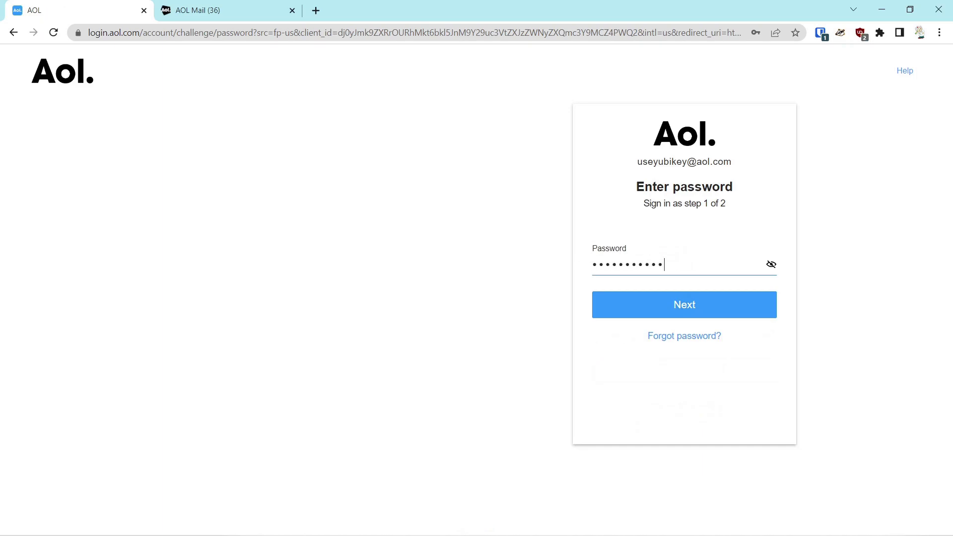
pyautogui.press('Return')
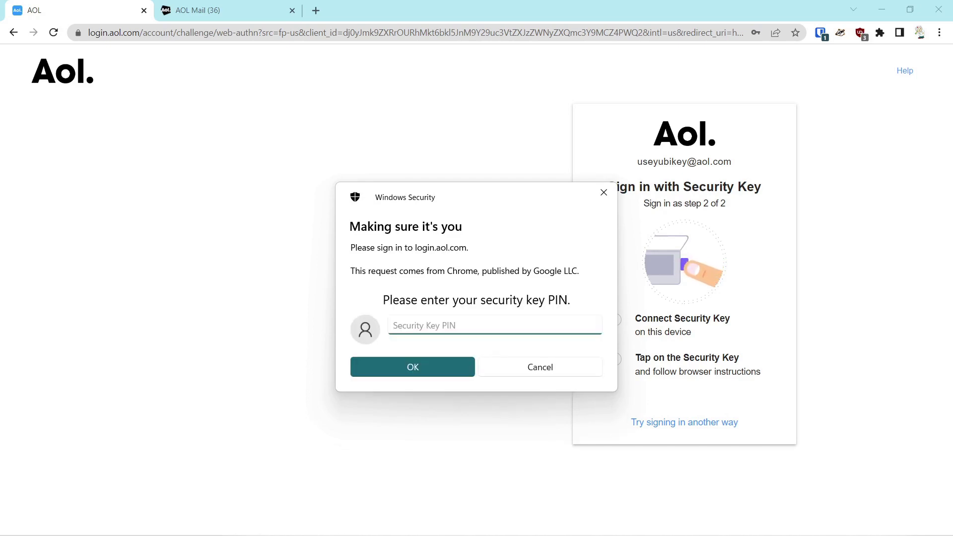
pyautogui.write('•••')
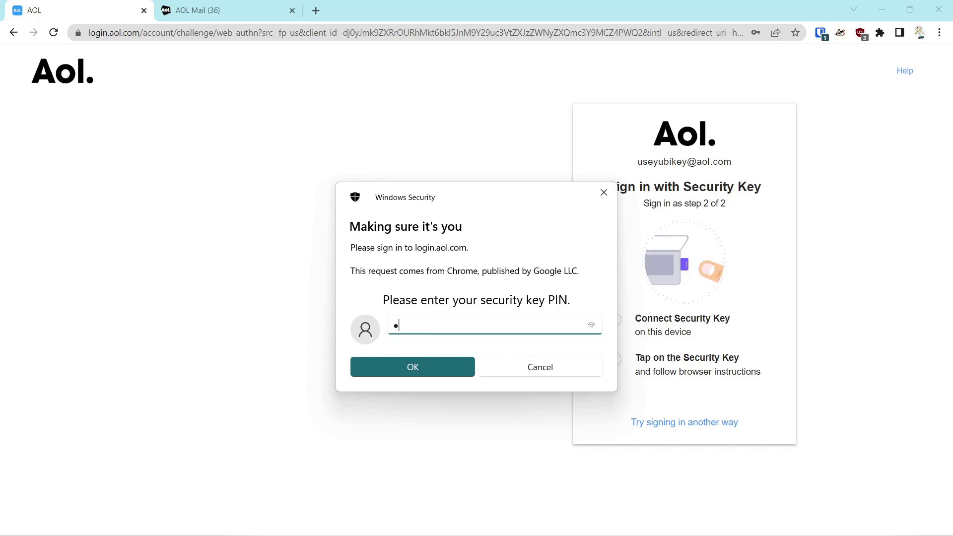
pyautogui.write('•••••')
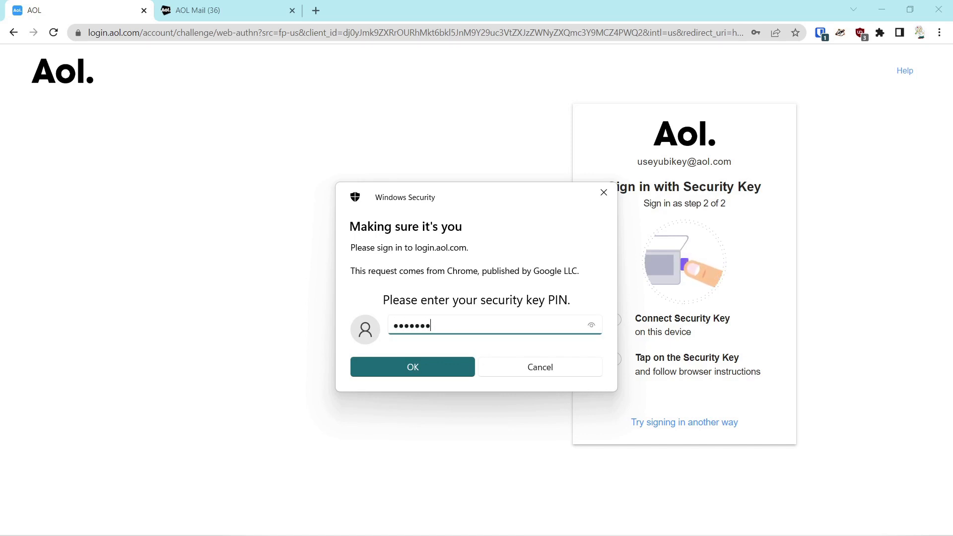
pyautogui.press('Return')
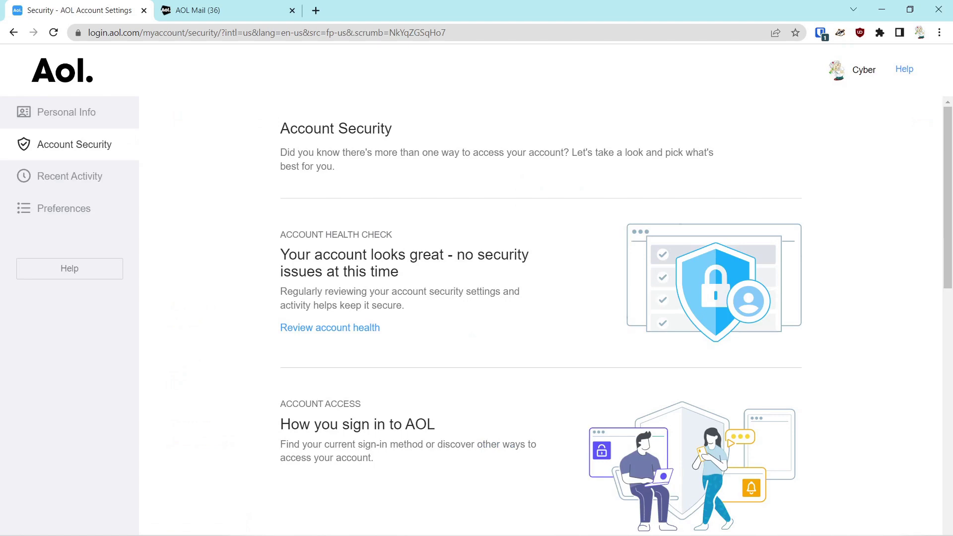
# - Check the named key on the Manage page, then return to Account Security's verification methods
pyautogui.scroll(-6, 540, 315)
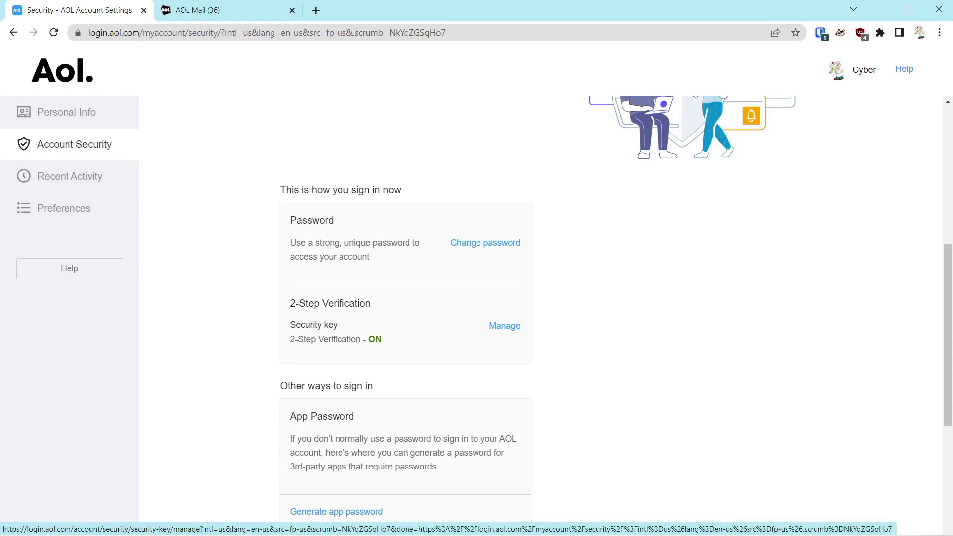
pyautogui.click(504, 326)
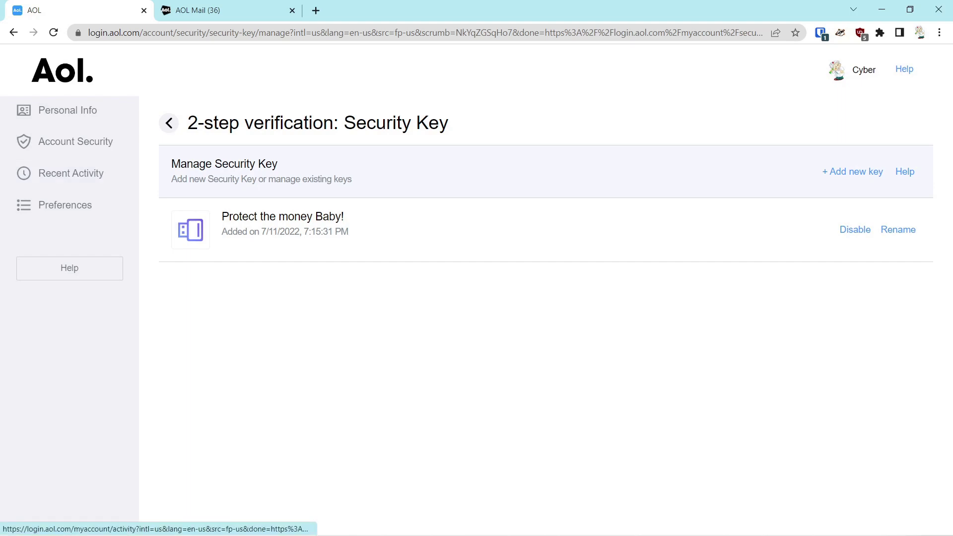
pyautogui.click(168, 123)
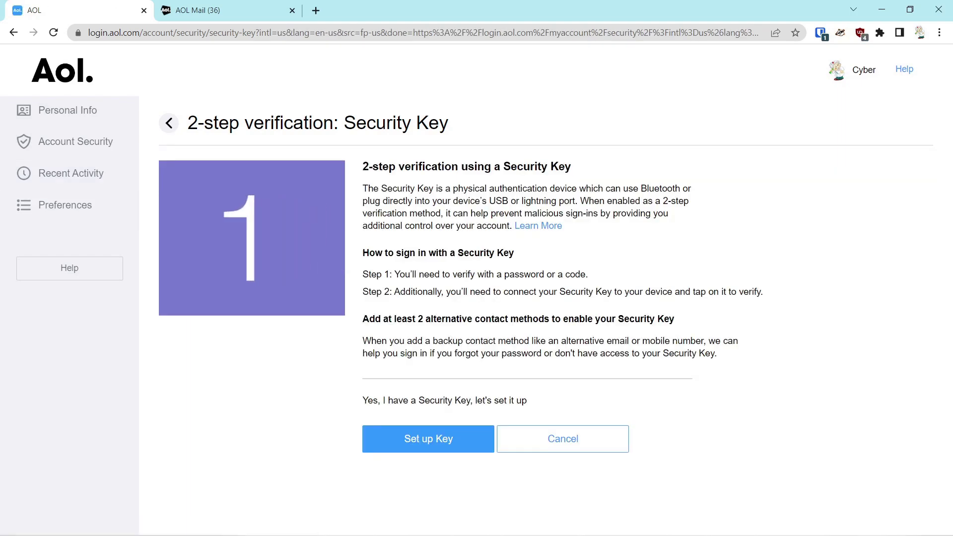
pyautogui.click(14, 33)
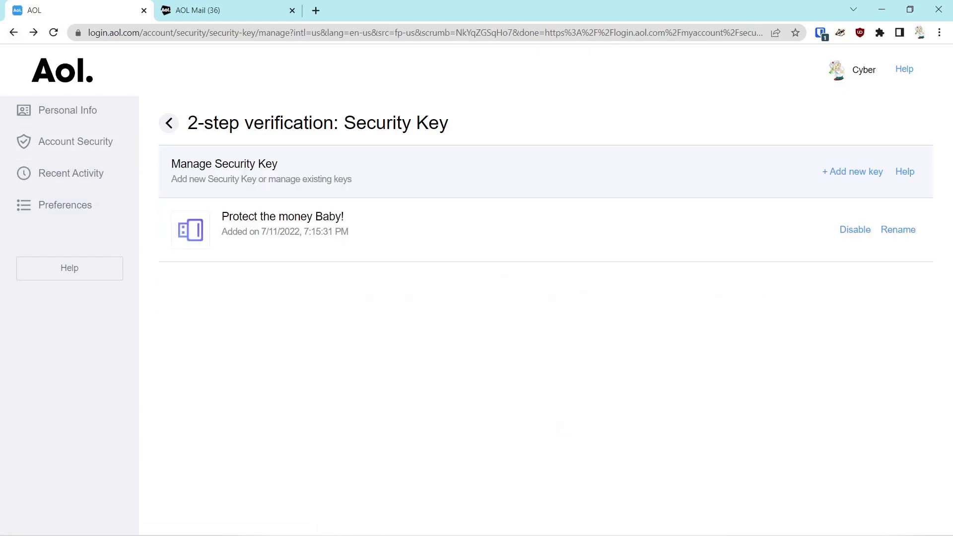
pyautogui.click(168, 122)
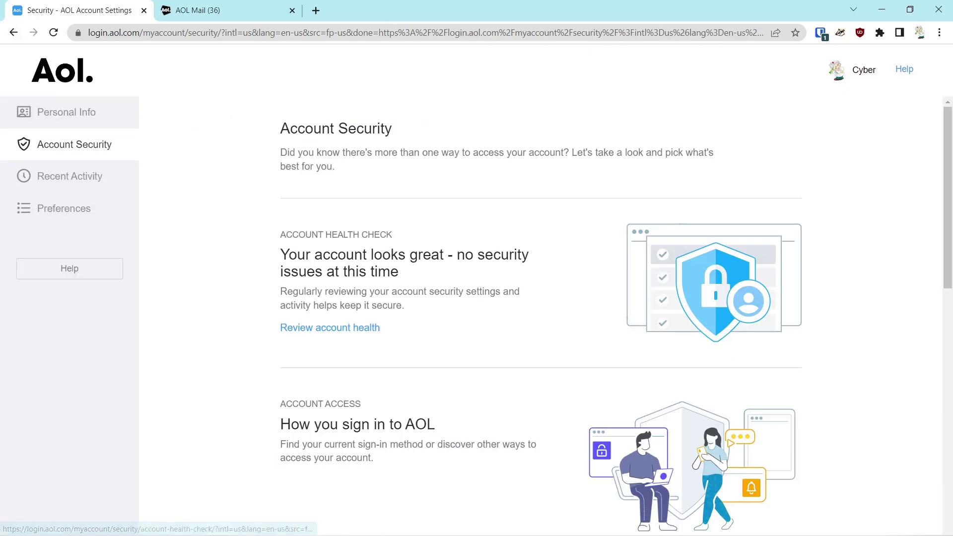
pyautogui.scroll(-10, 546, 318)
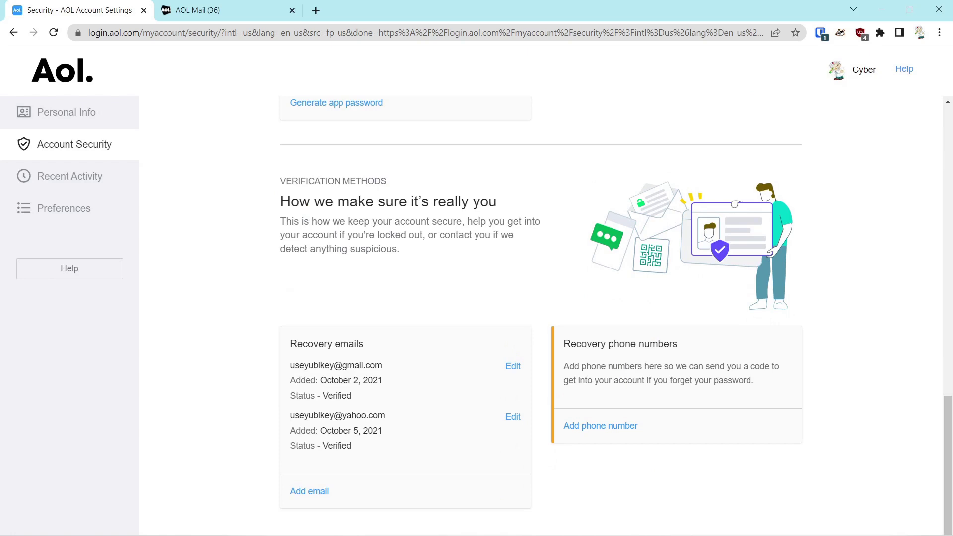